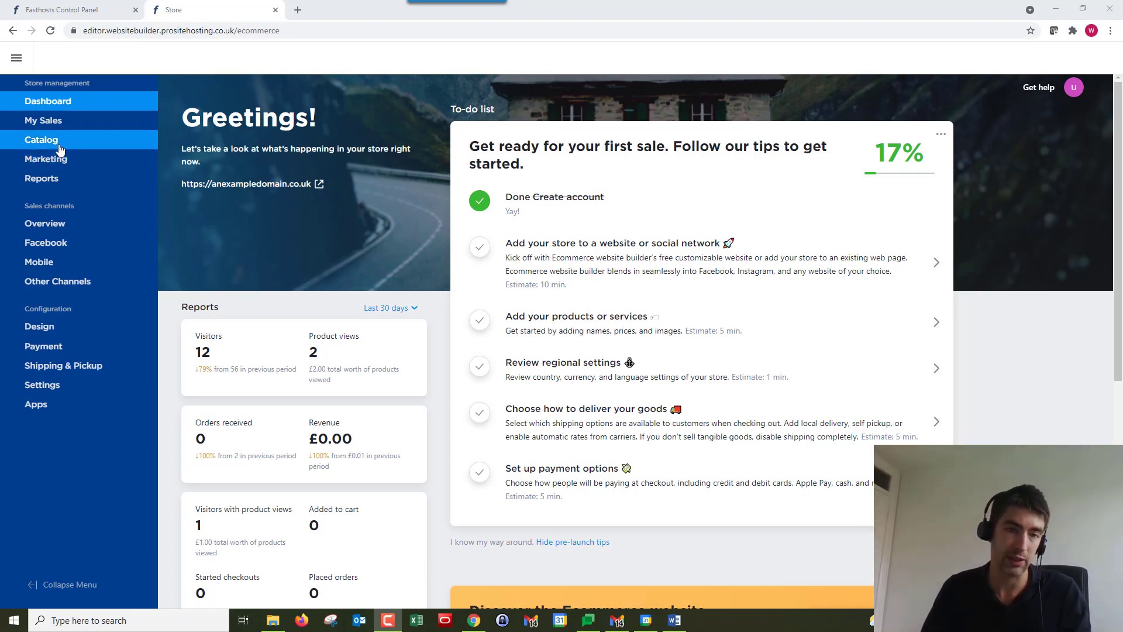
- Open the SAMPLE. Black Dress product from the catalog and view its attributes
mouse_move(57, 146)
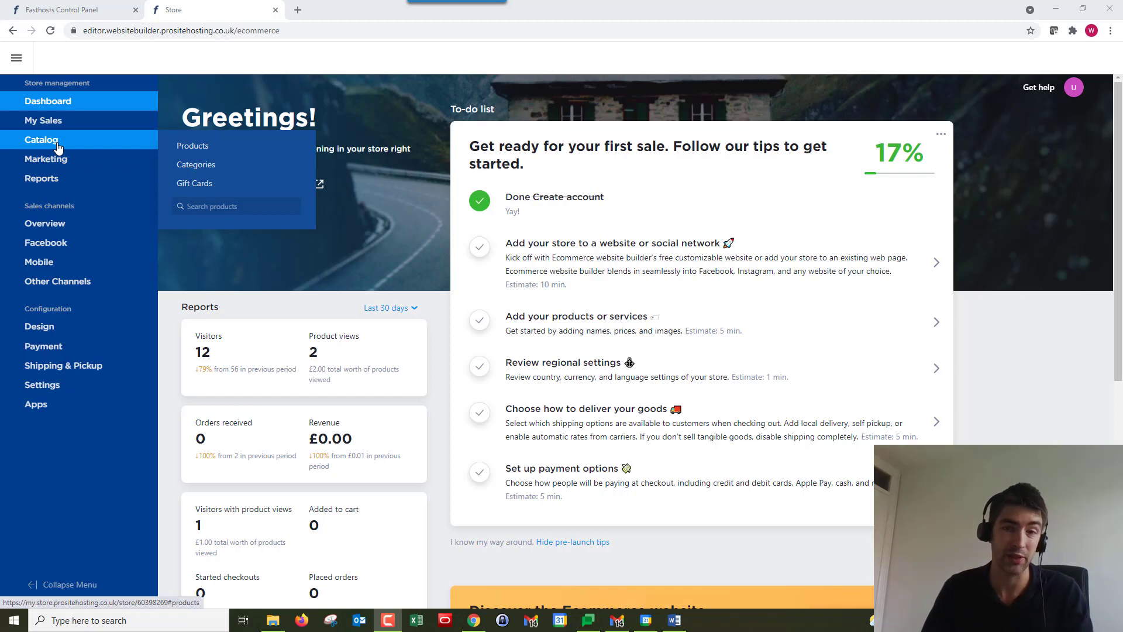
left_click(191, 146)
scroll(473, 230, "down", 7)
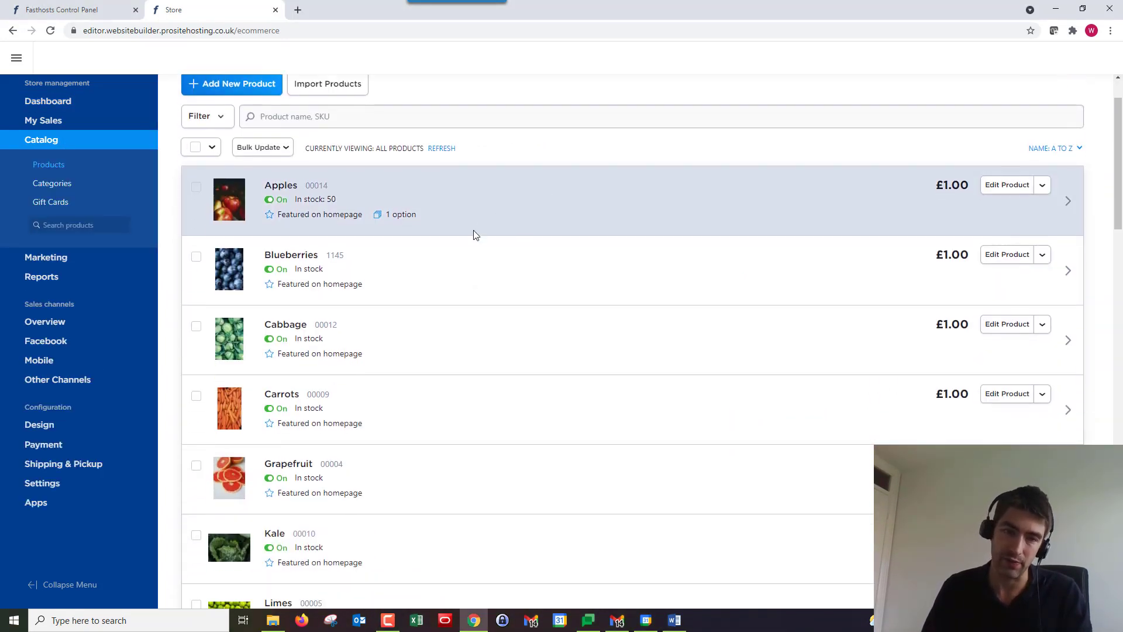
scroll(478, 223, "down", 7)
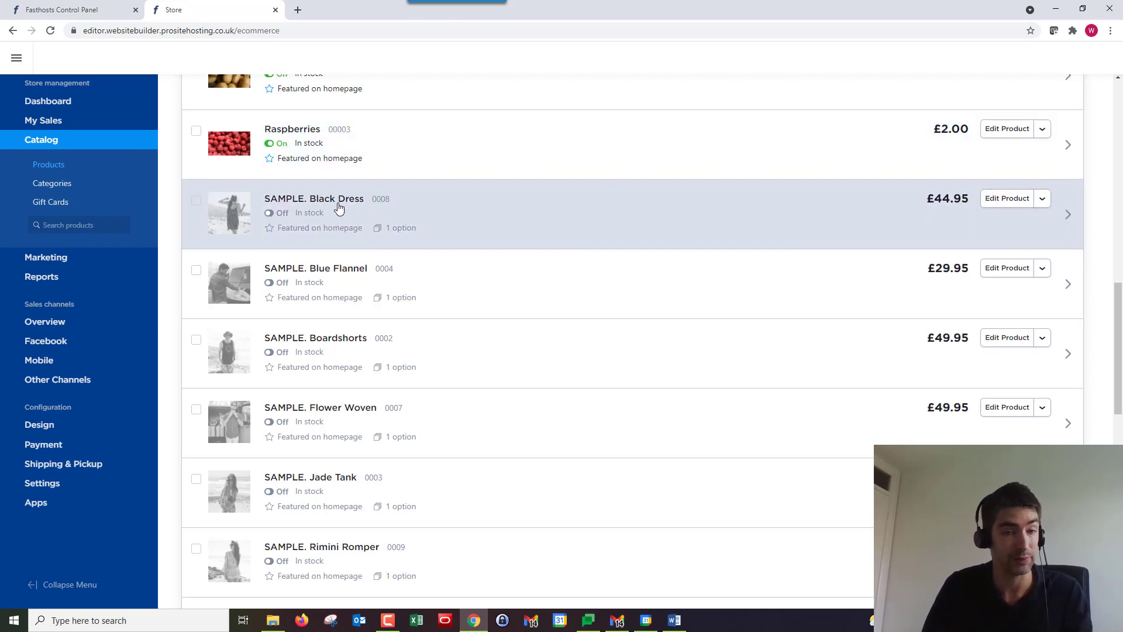
left_click(339, 205)
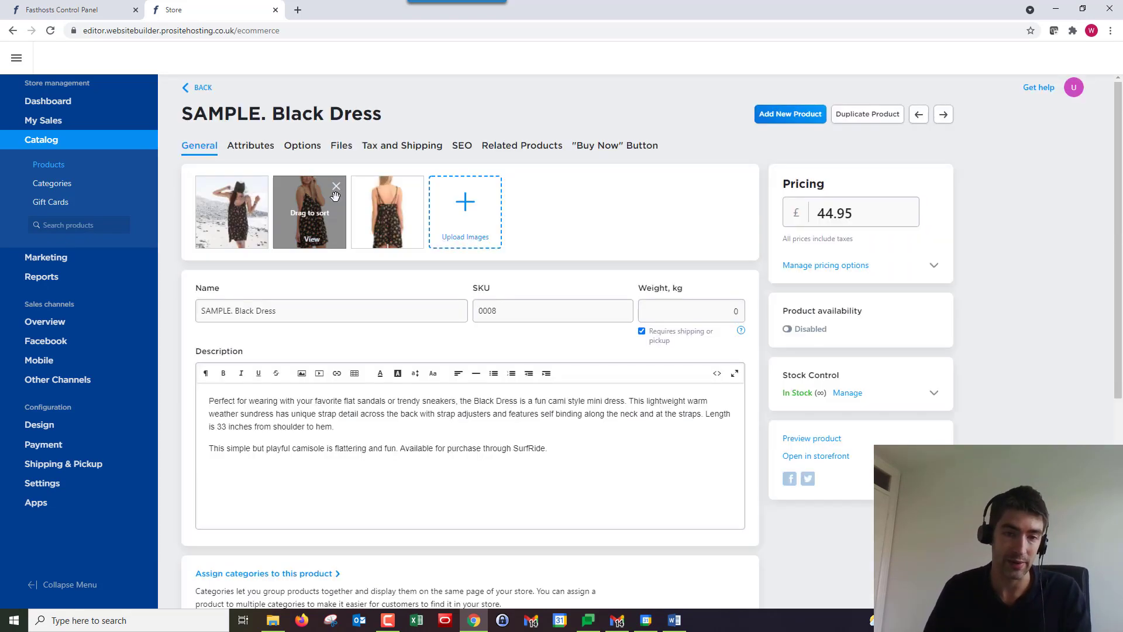
left_click(253, 151)
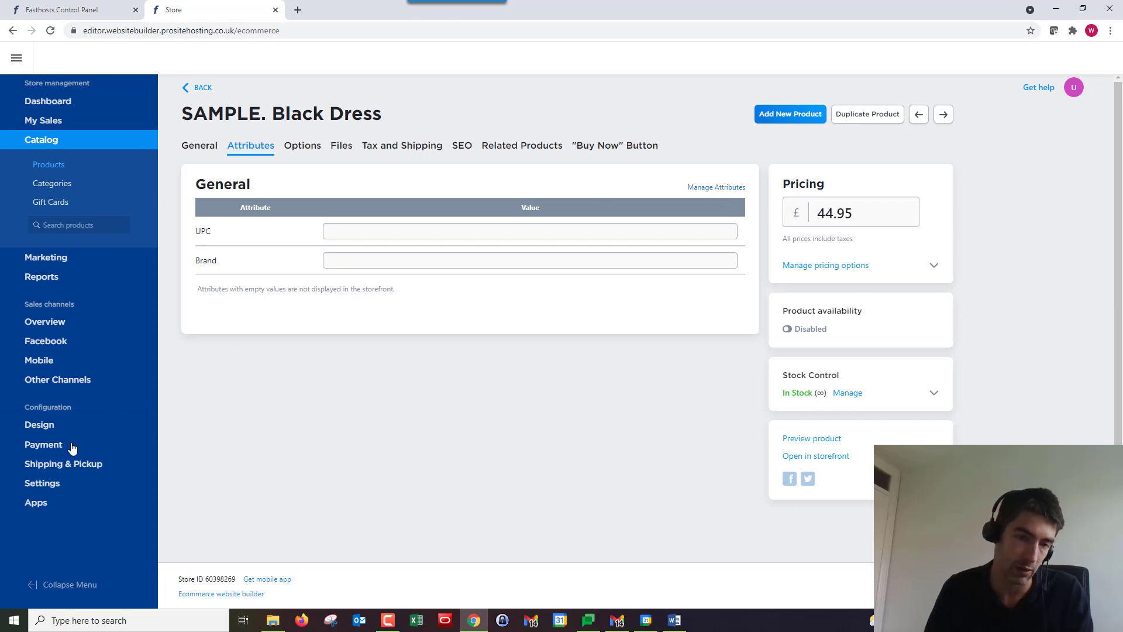
- Add a new product type named Clothing, from the Apparel & Accessories group, in the store's product type settings
mouse_move(56, 481)
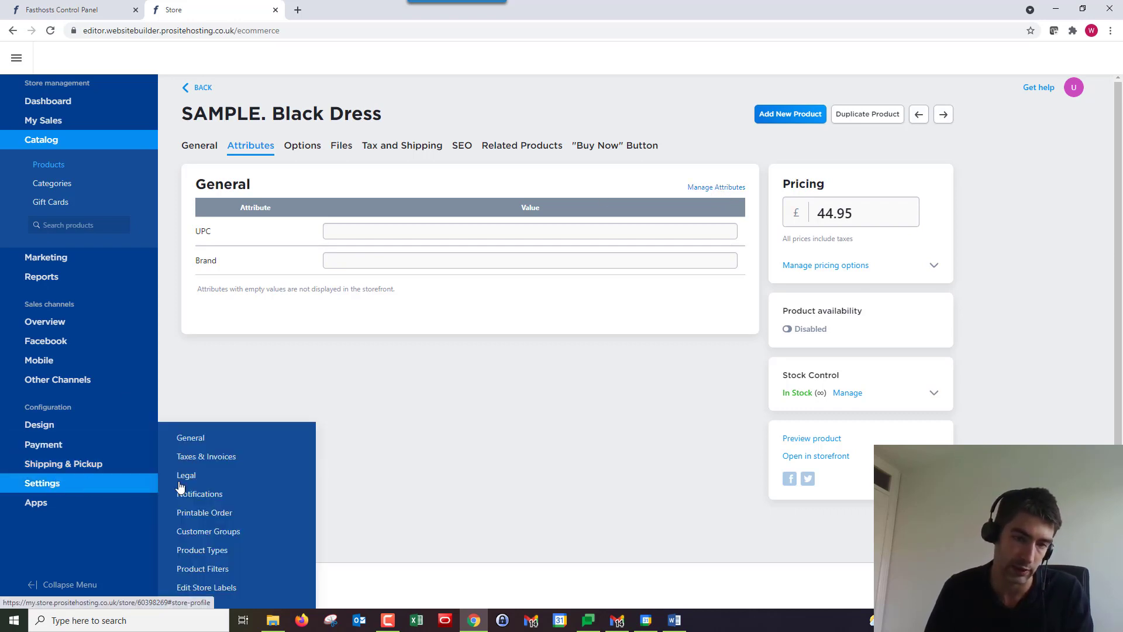
left_click(211, 553)
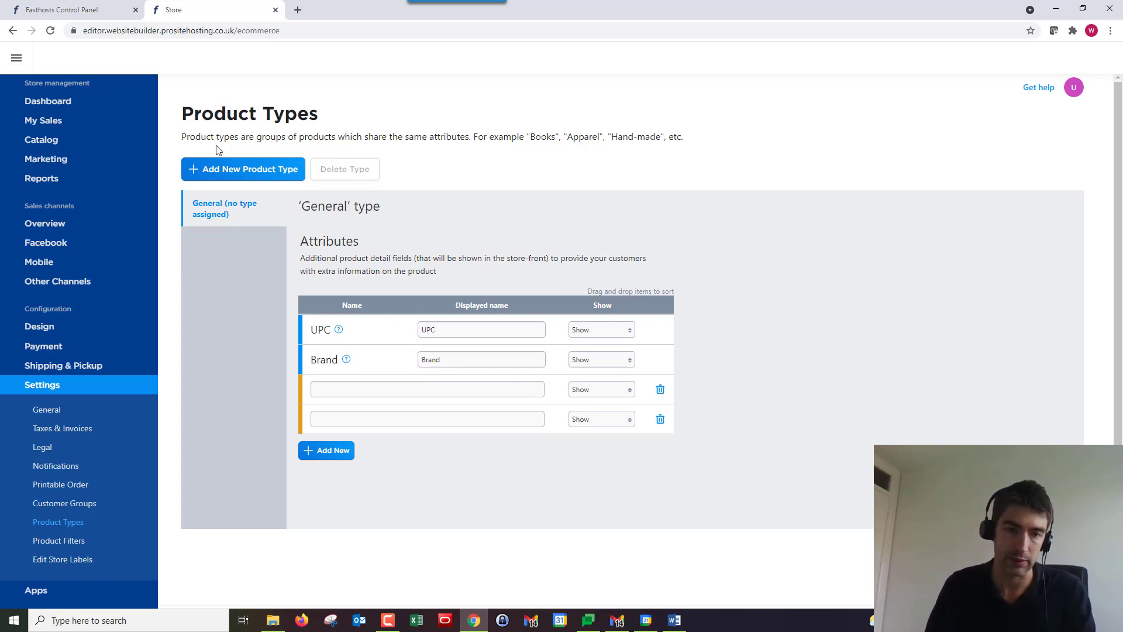
left_click(224, 170)
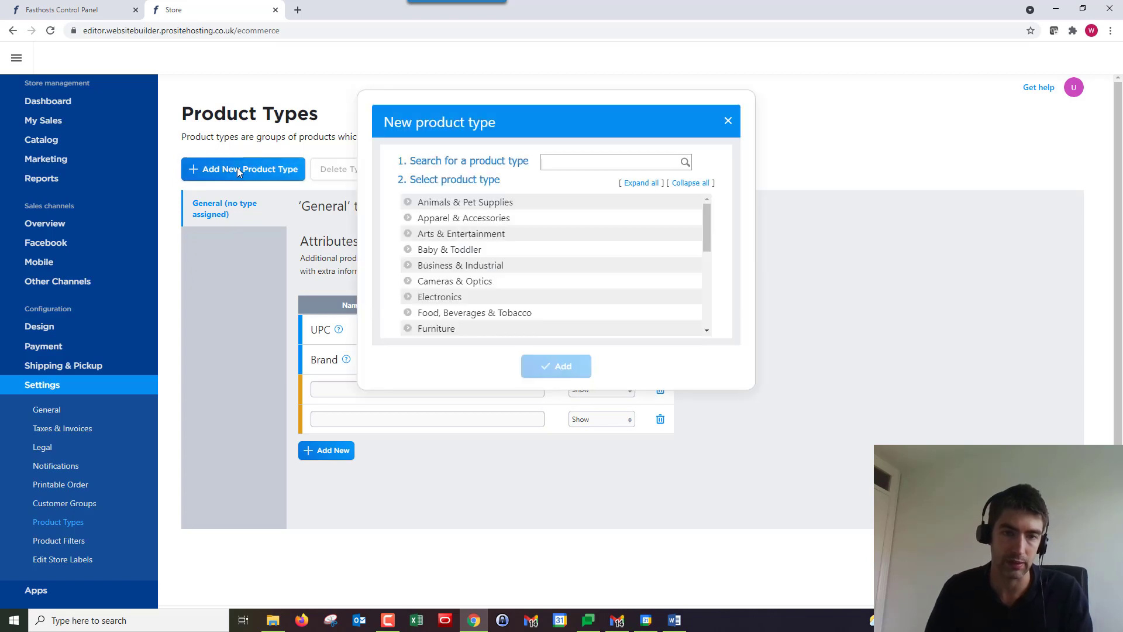
left_click(577, 163)
type("clothing")
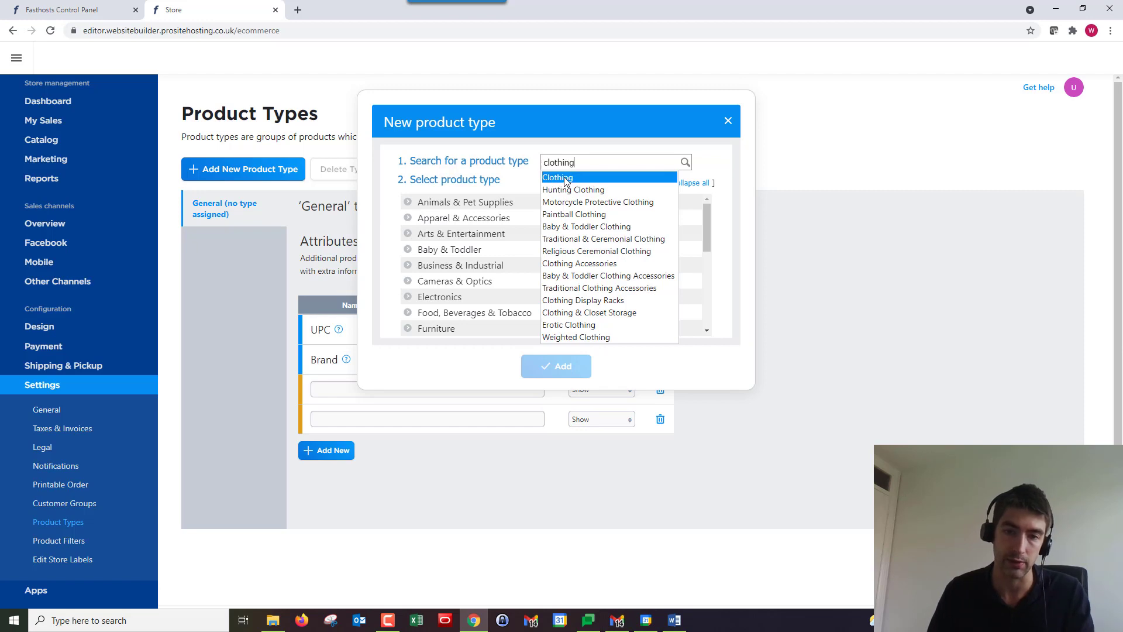
key("Return")
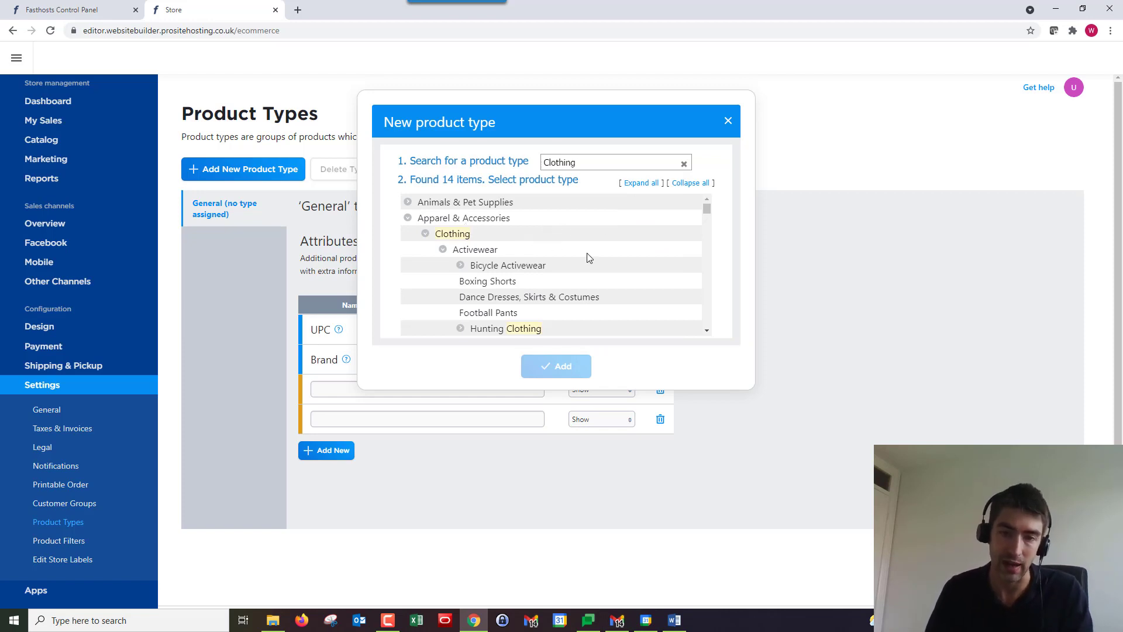
scroll(582, 264, "down", 2)
scroll(452, 276, "up", 2)
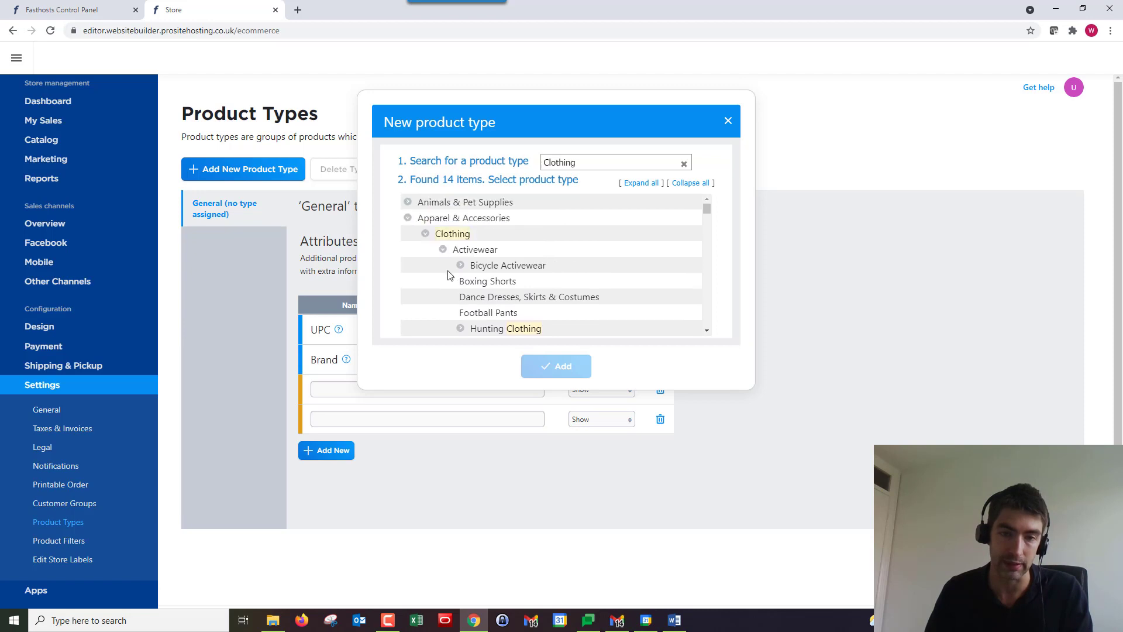
scroll(448, 282, "down", 2)
scroll(449, 281, "up", 2)
left_click(454, 234)
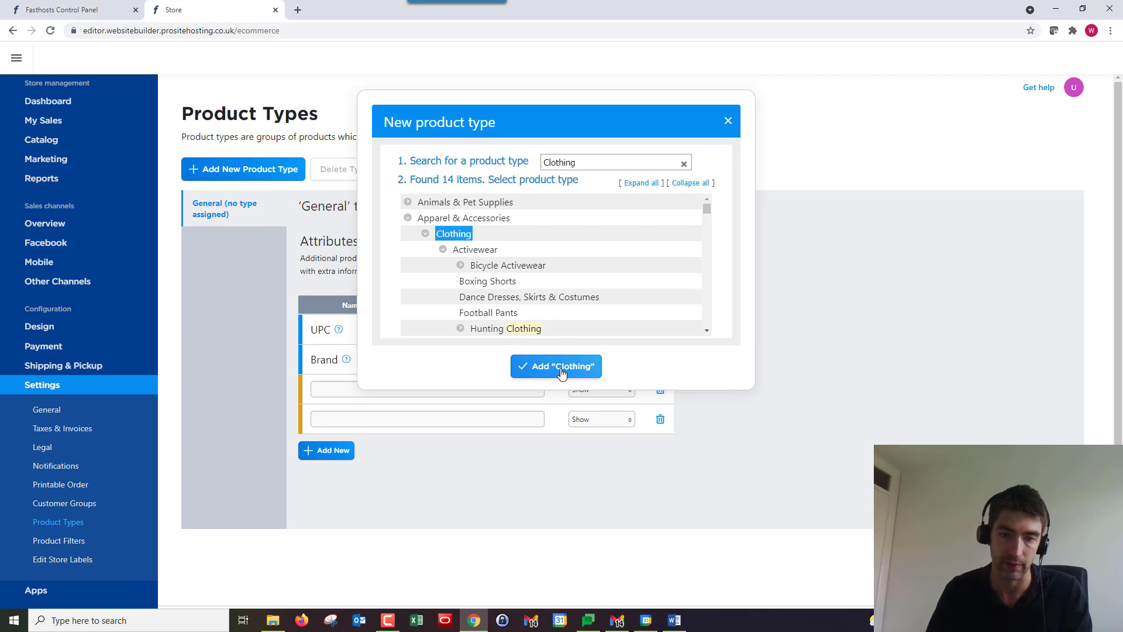
left_click(534, 365)
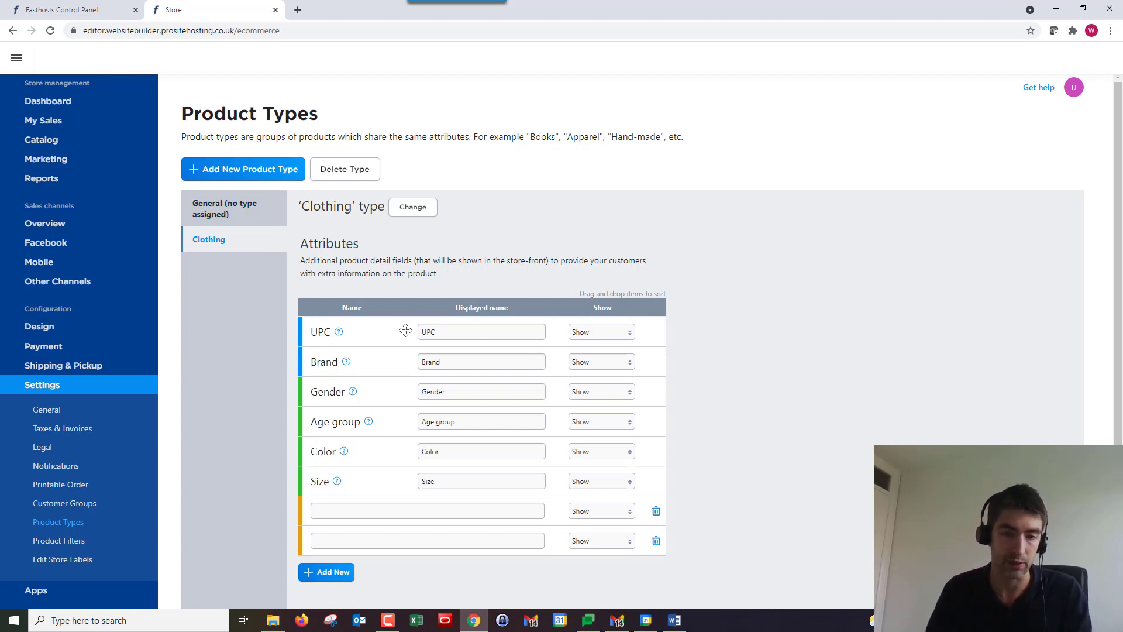
- Set the Clothing type's UPC and Age group attributes to Do not show, and swap the positions of Color and Gender
left_click(602, 334)
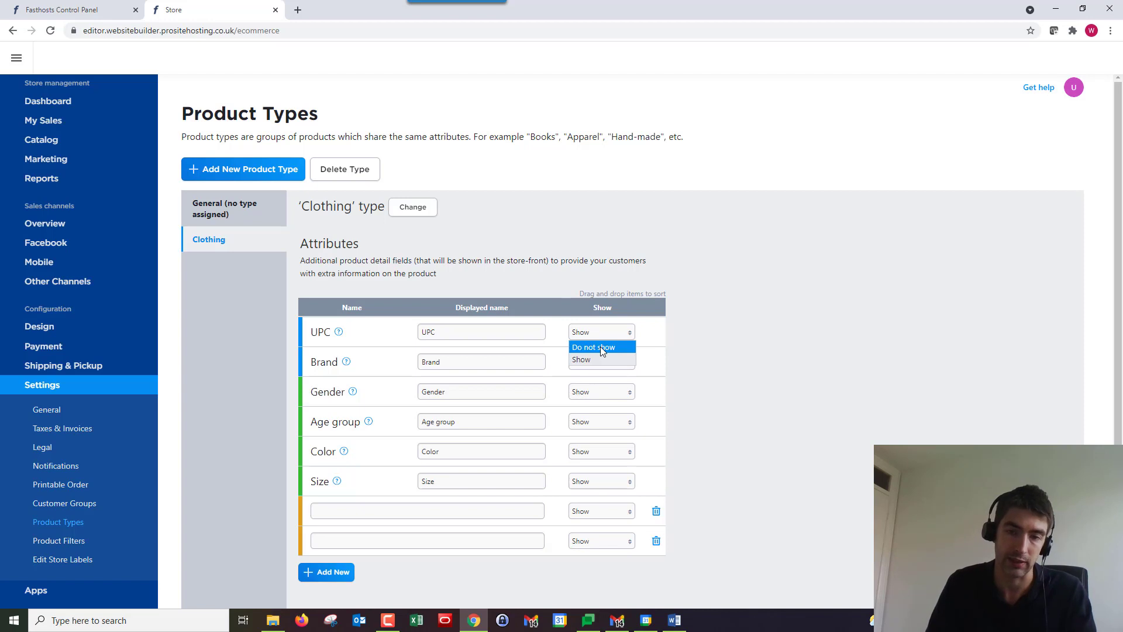
left_click(600, 346)
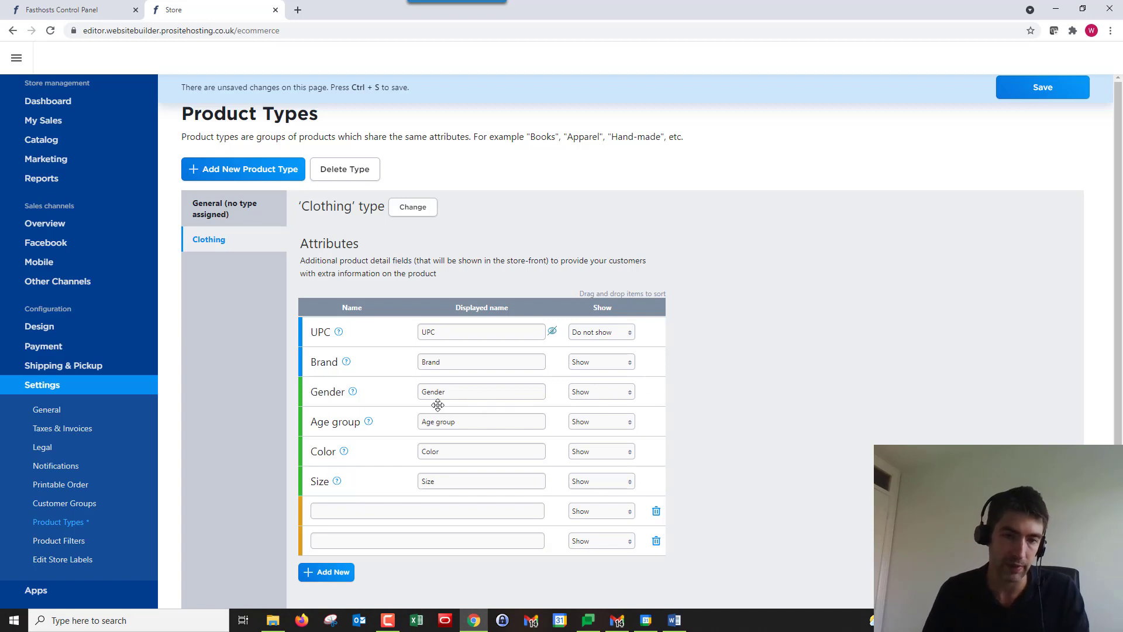
mouse_move(322, 390)
left_mouse_down()
mouse_move(332, 453)
mouse_move(335, 390)
left_mouse_up()
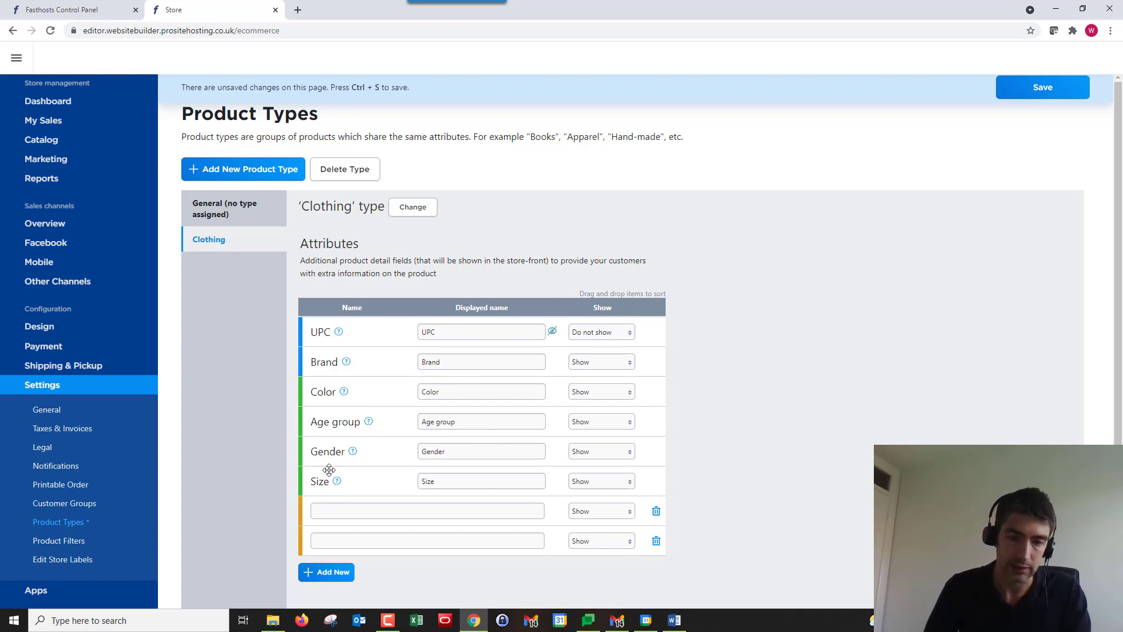
left_click(606, 423)
left_click(605, 439)
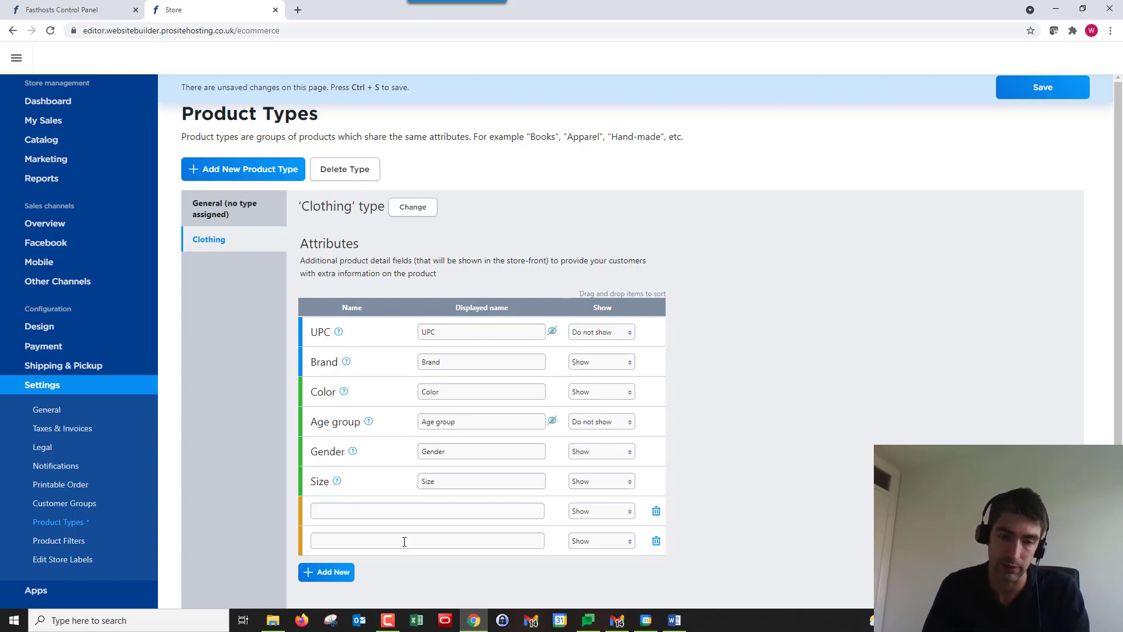
- Add a custom attribute named Fit to the Clothing type and save the product type changes
left_click(364, 512)
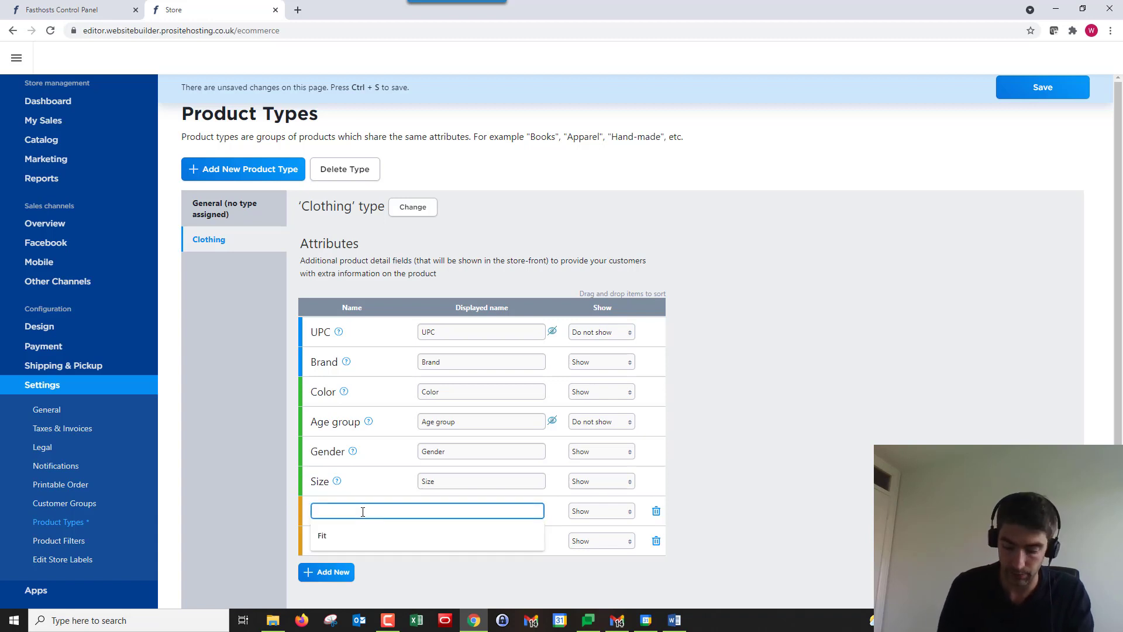
type("Fit")
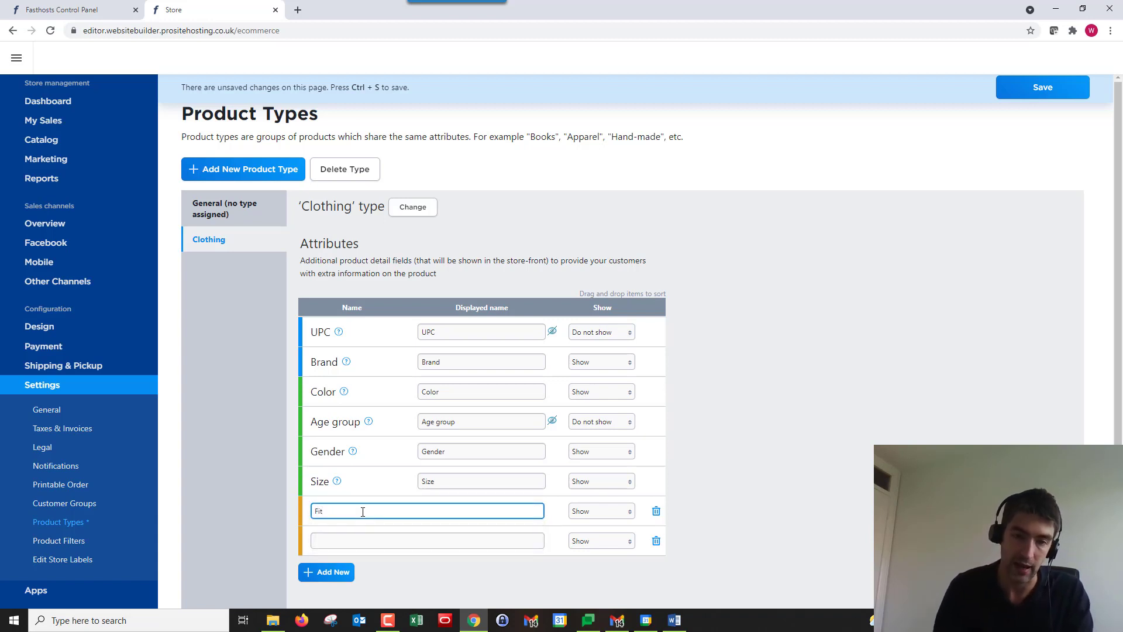
left_click(443, 585)
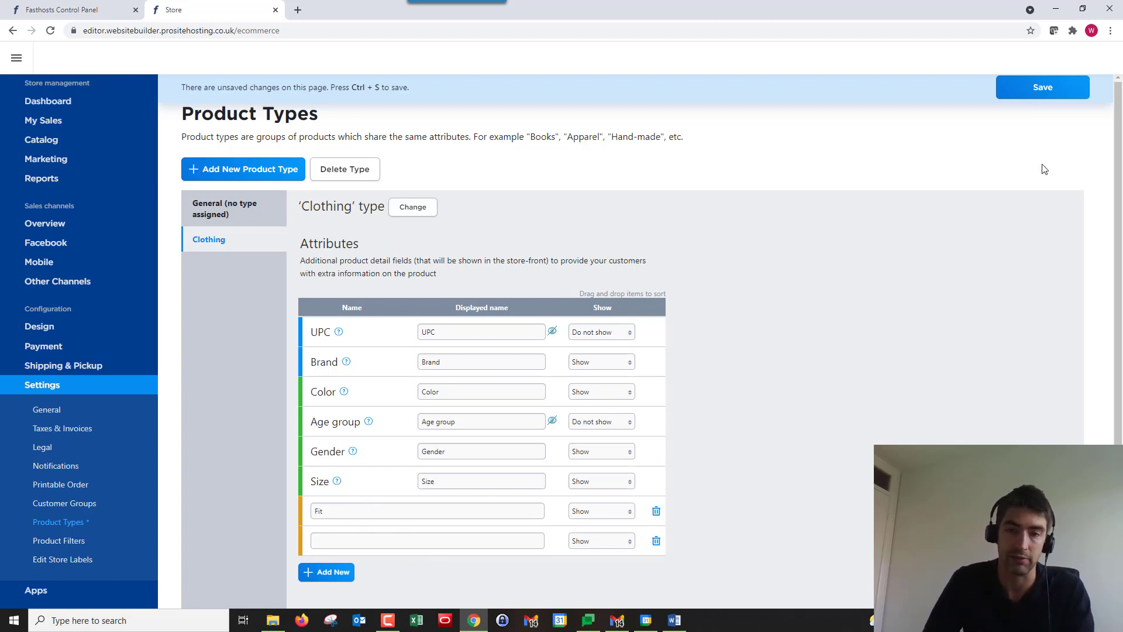
left_click(1043, 91)
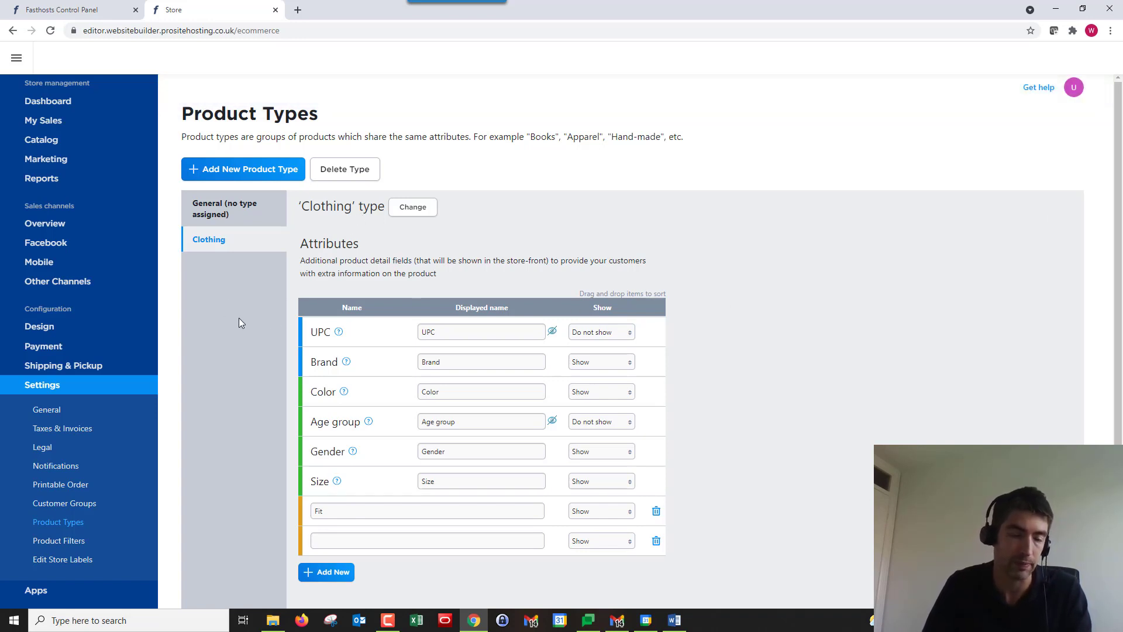
- Change the product type of SAMPLE. Black Dress to Clothing in its attributes
mouse_move(51, 129)
mouse_move(92, 143)
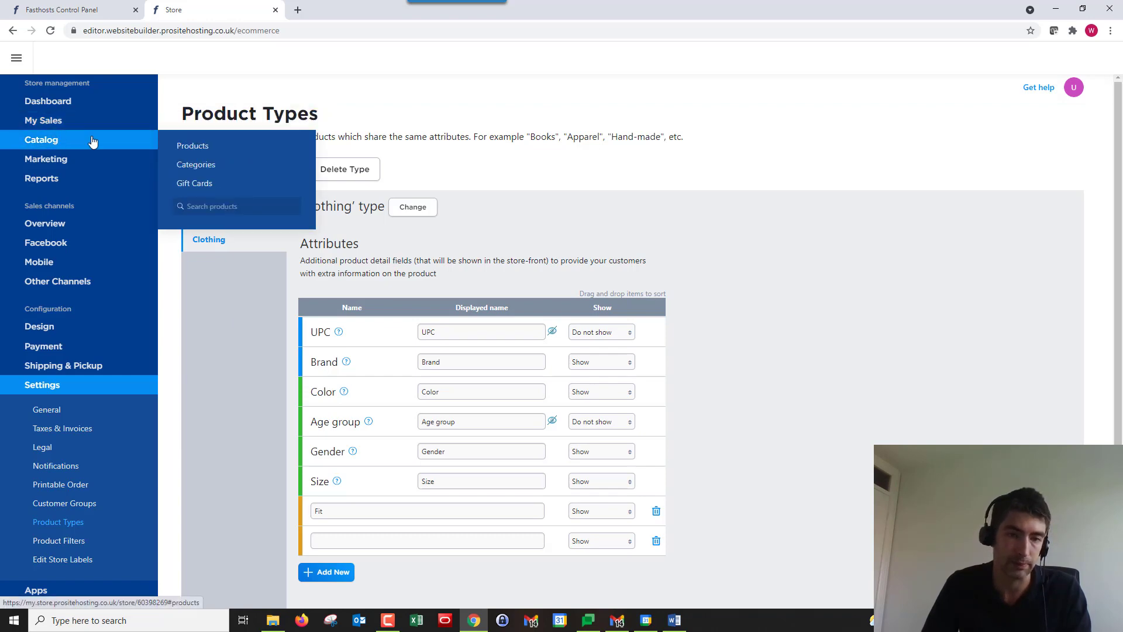
left_click(209, 151)
scroll(489, 314, "down", 15)
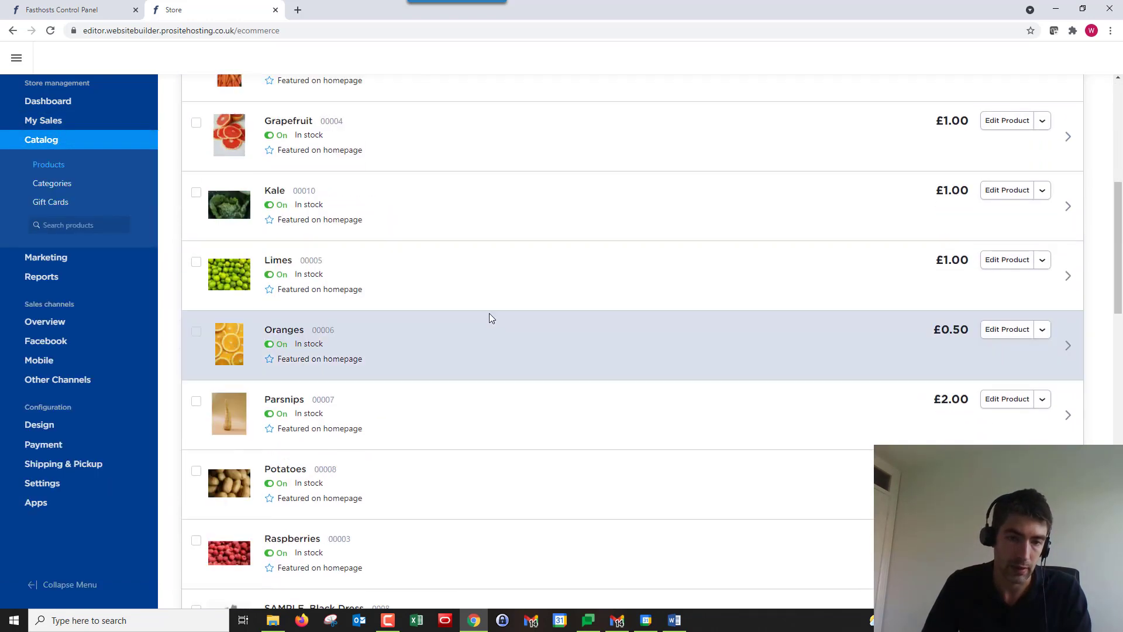
left_click(332, 138)
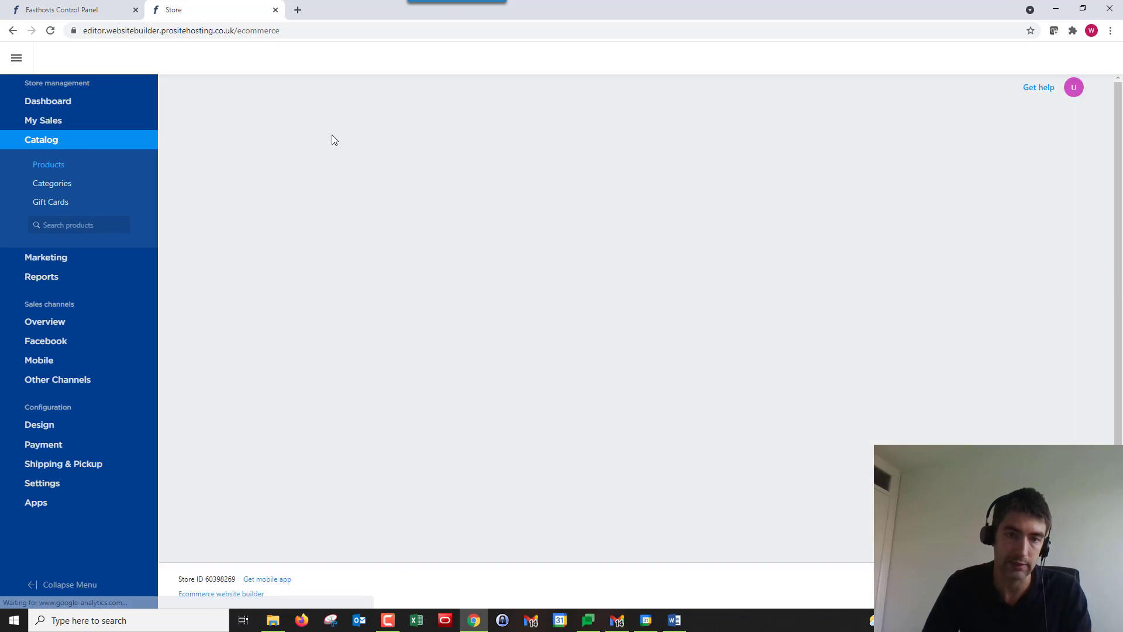
left_click(258, 147)
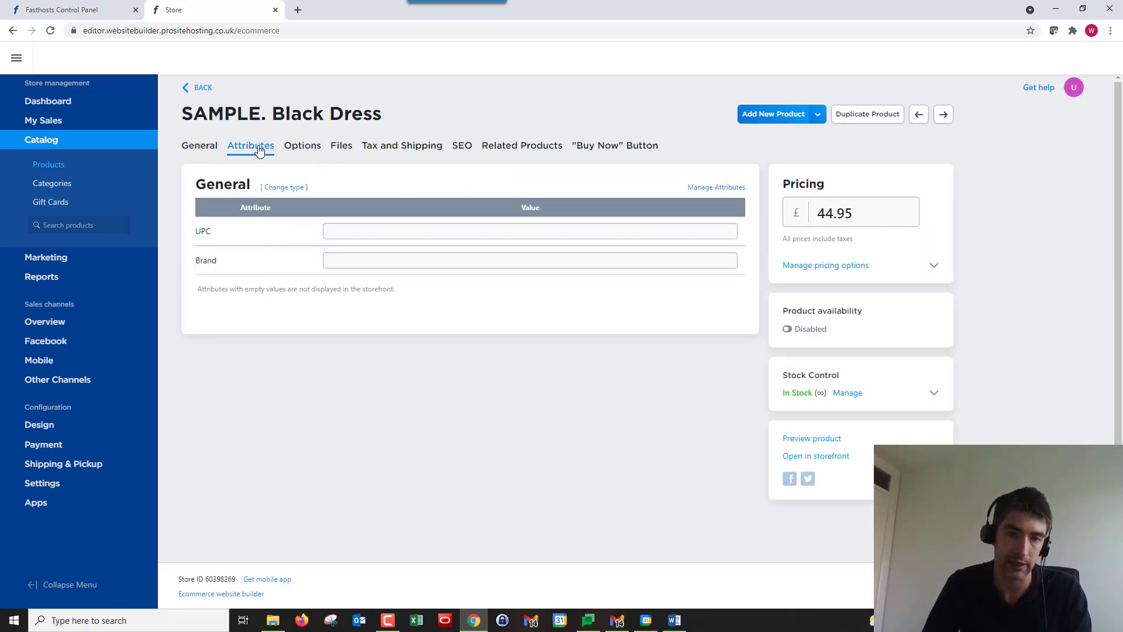
left_click(278, 188)
left_click(217, 185)
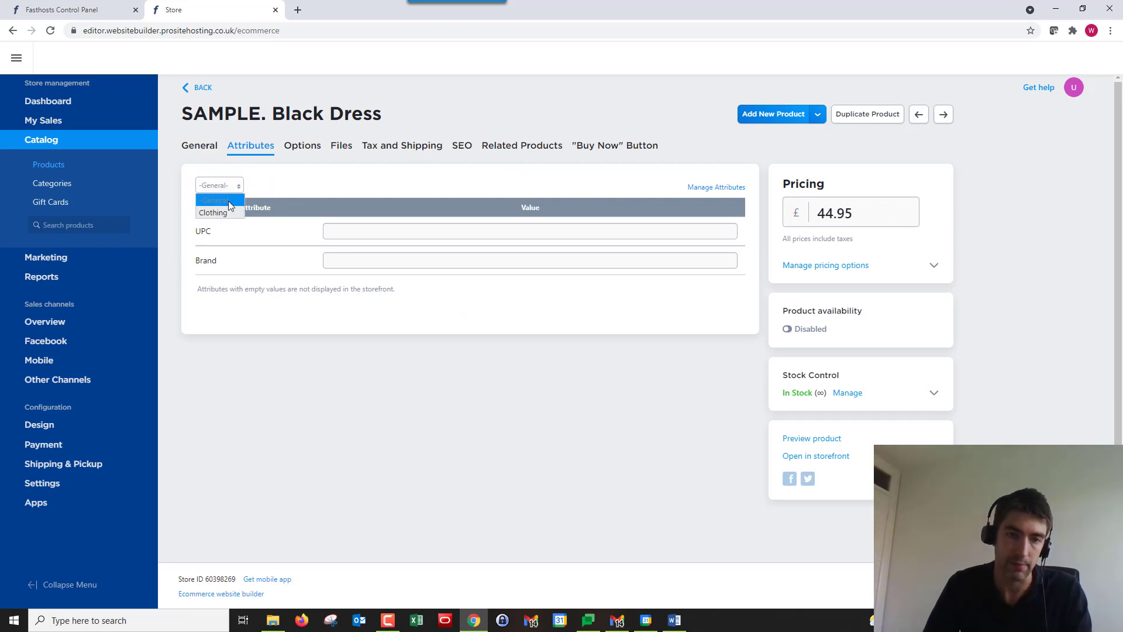
left_click(225, 212)
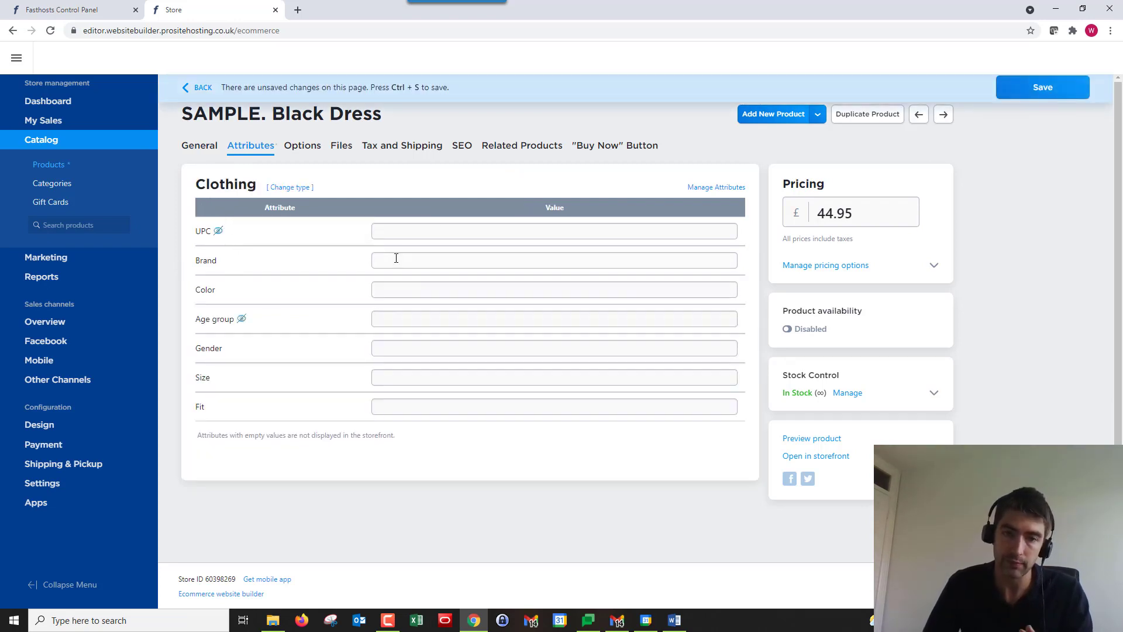
- Preview the Black Dress storefront page, check its product details, and close the preview
left_click(816, 438)
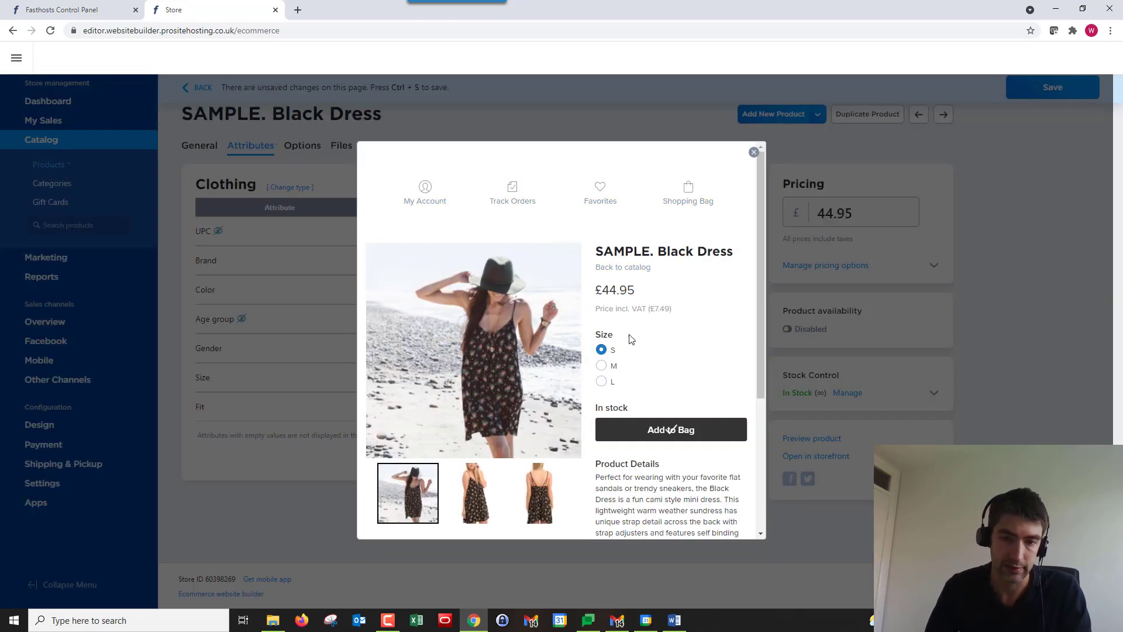
scroll(661, 337, "down", 3)
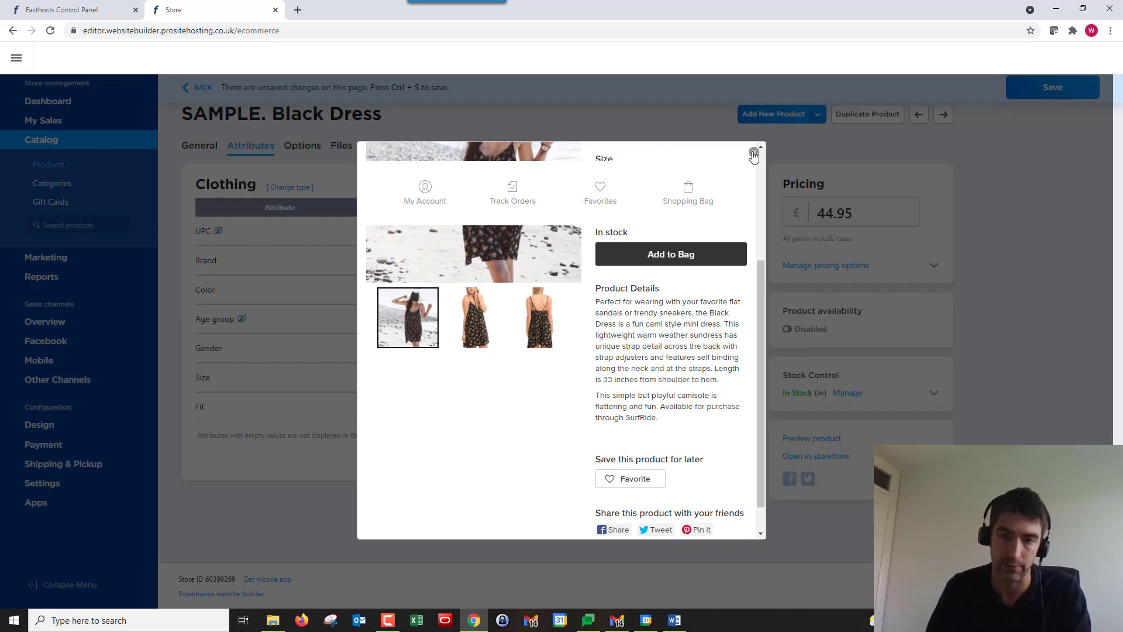
left_click(754, 154)
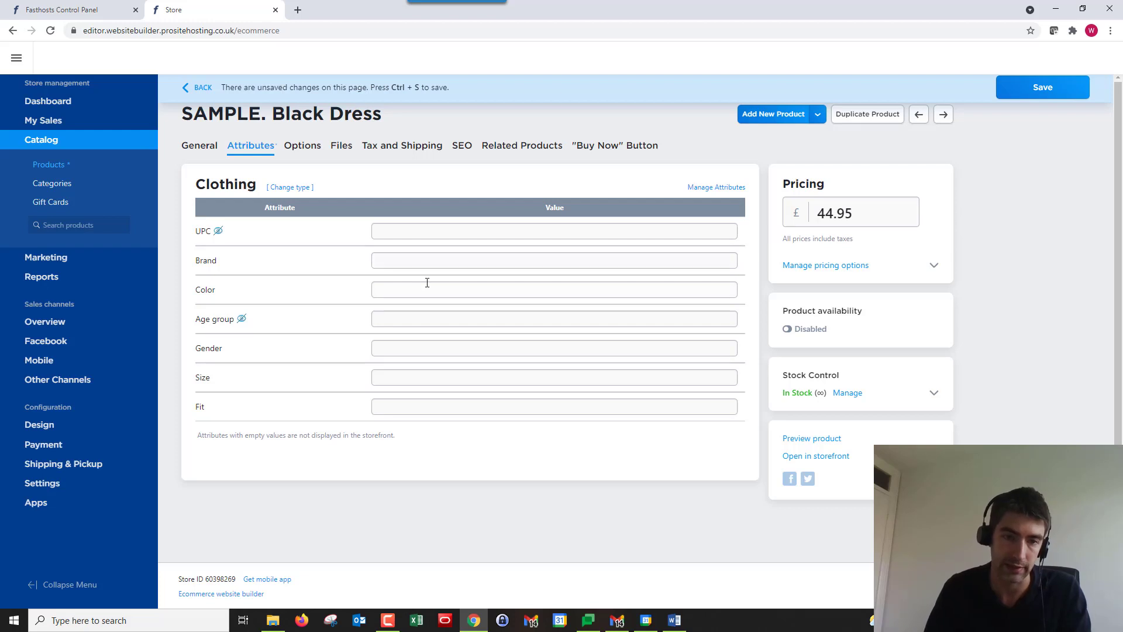
- Set the Black Dress attributes Color to Black, Gender to Female, Size to S, M, L and Fit to Loose, and save the product
left_click(393, 291)
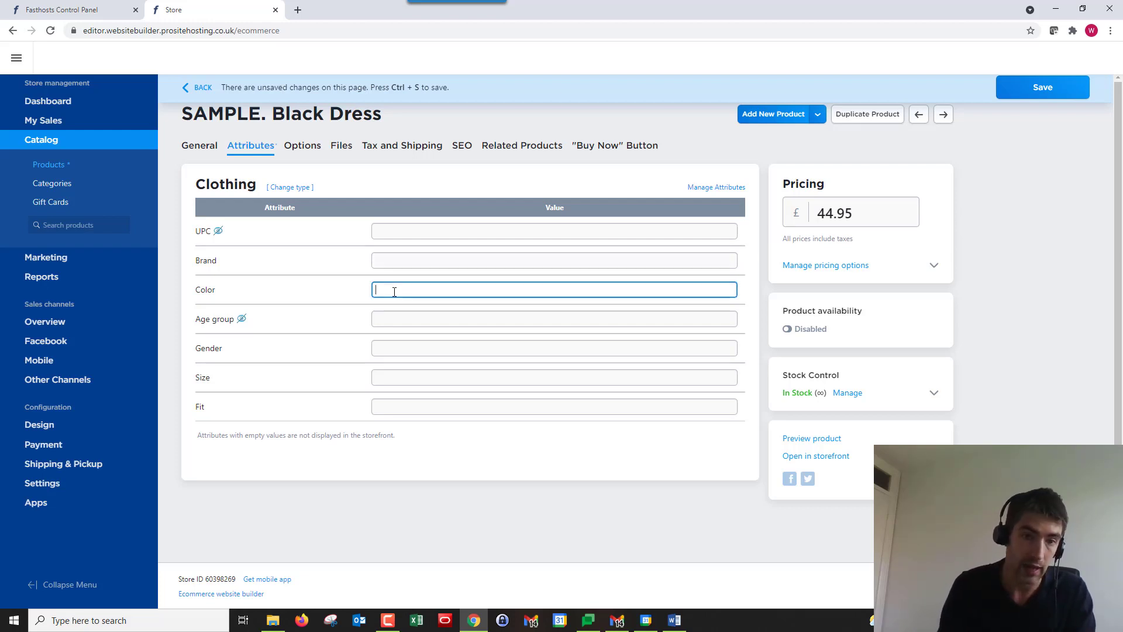
type("Black")
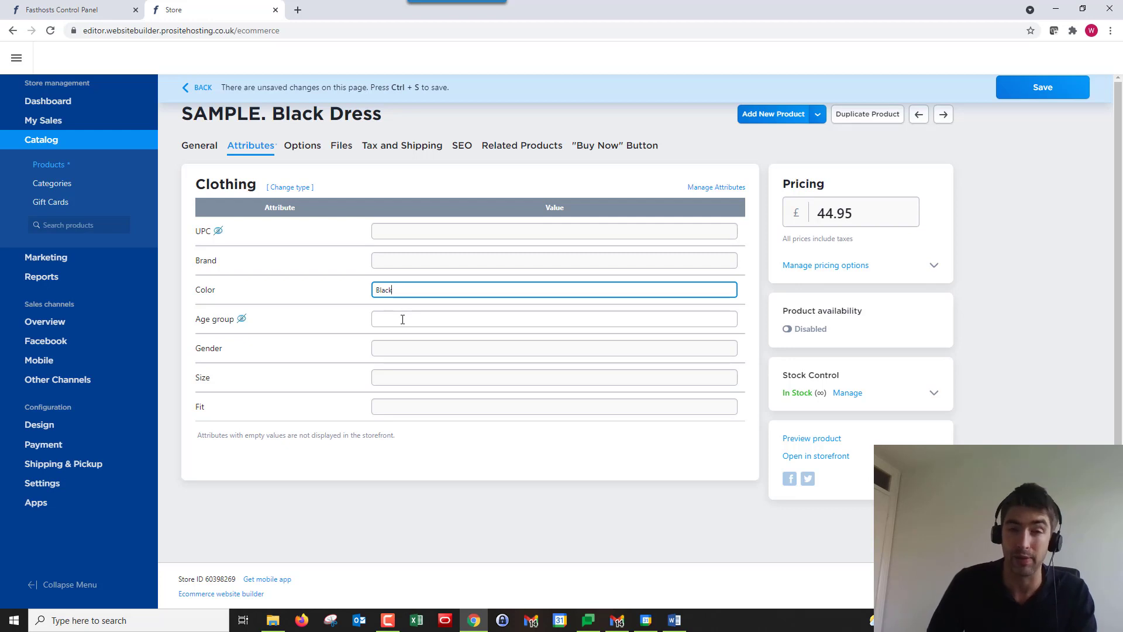
left_click(405, 350)
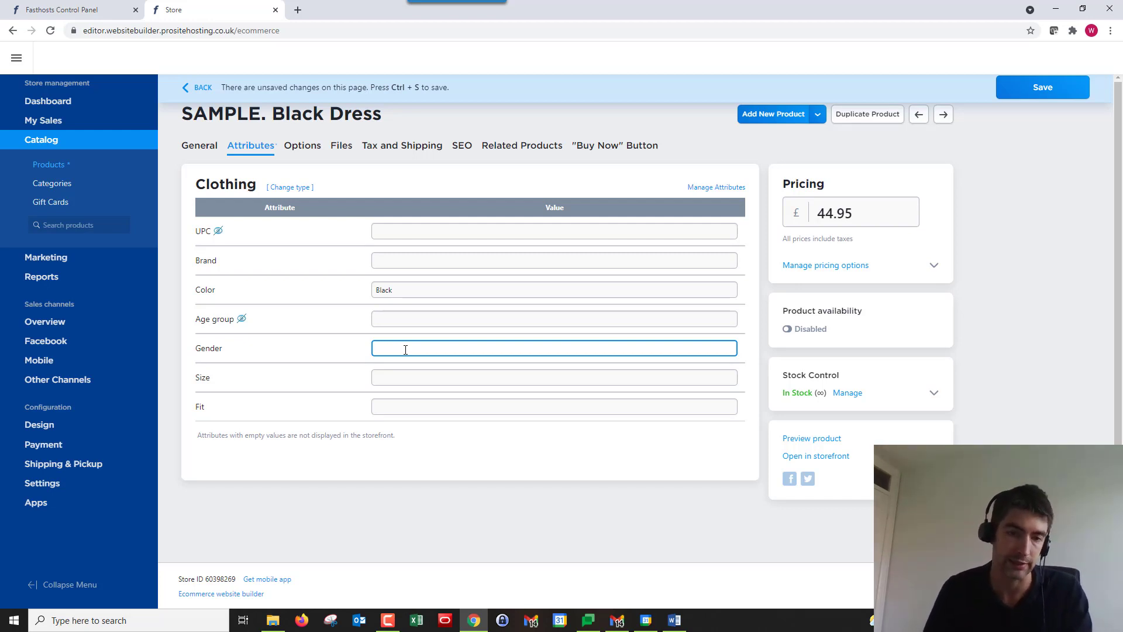
type("Female")
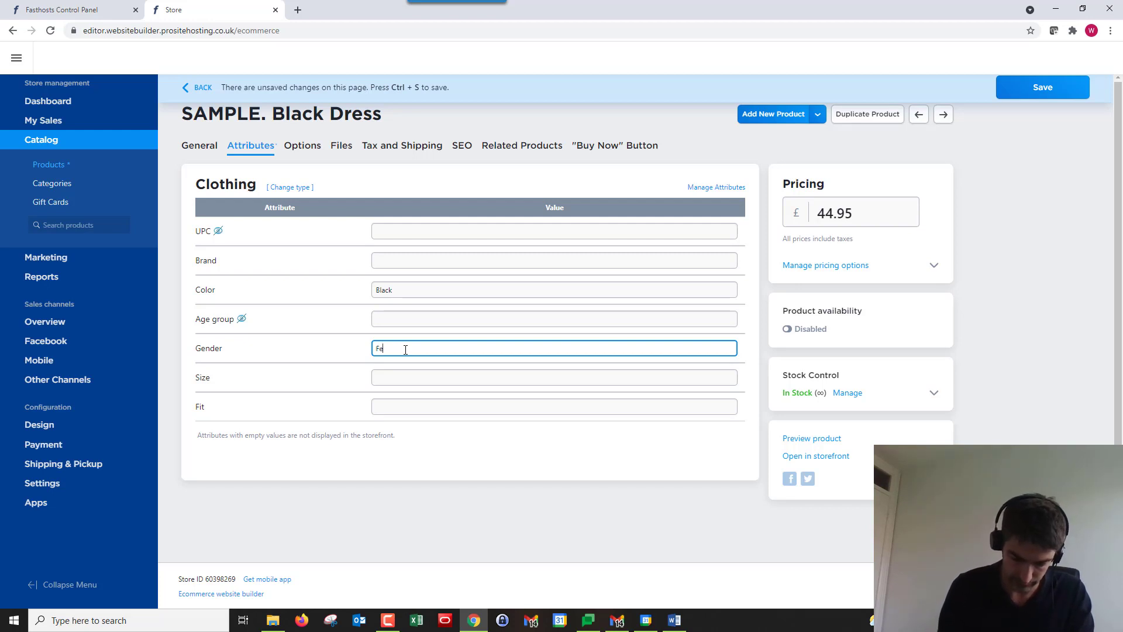
left_click(394, 377)
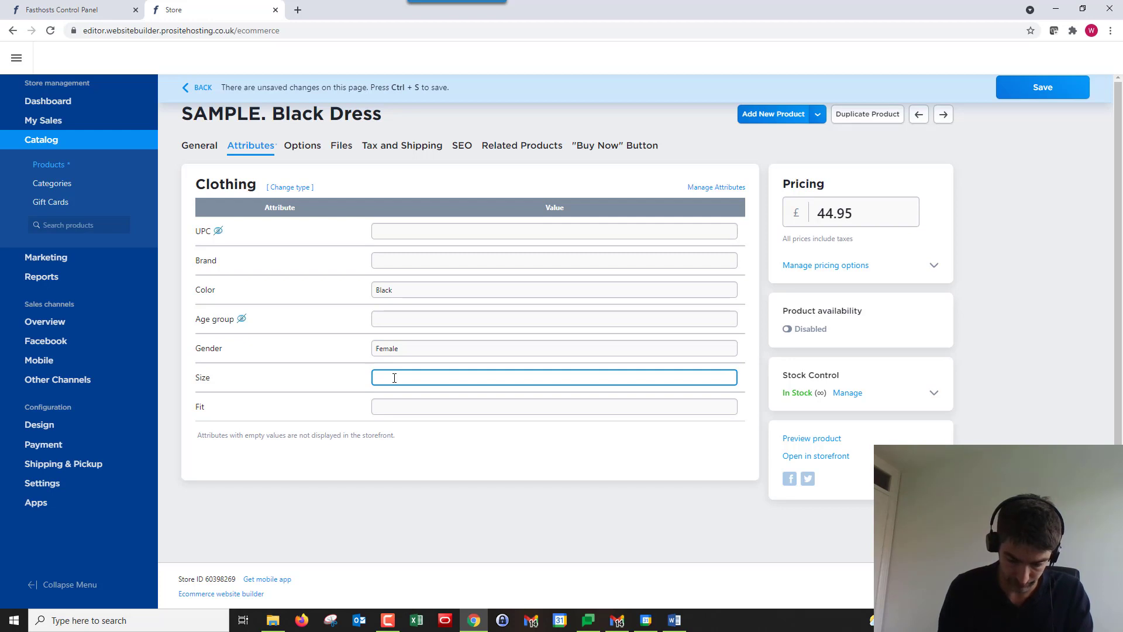
type("S, M")
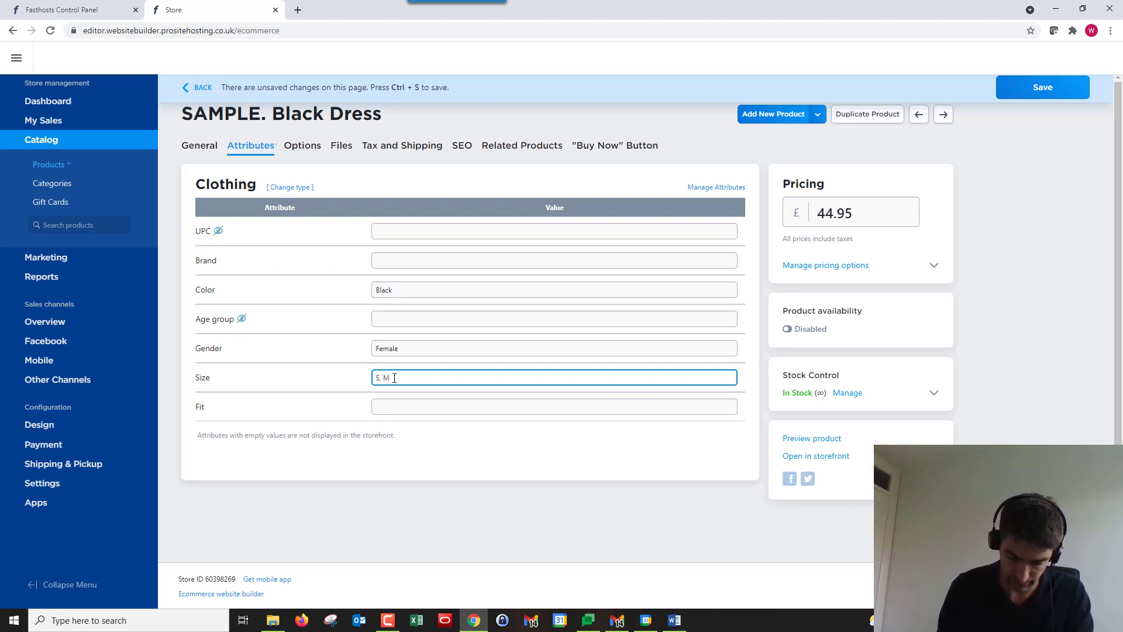
type(", L")
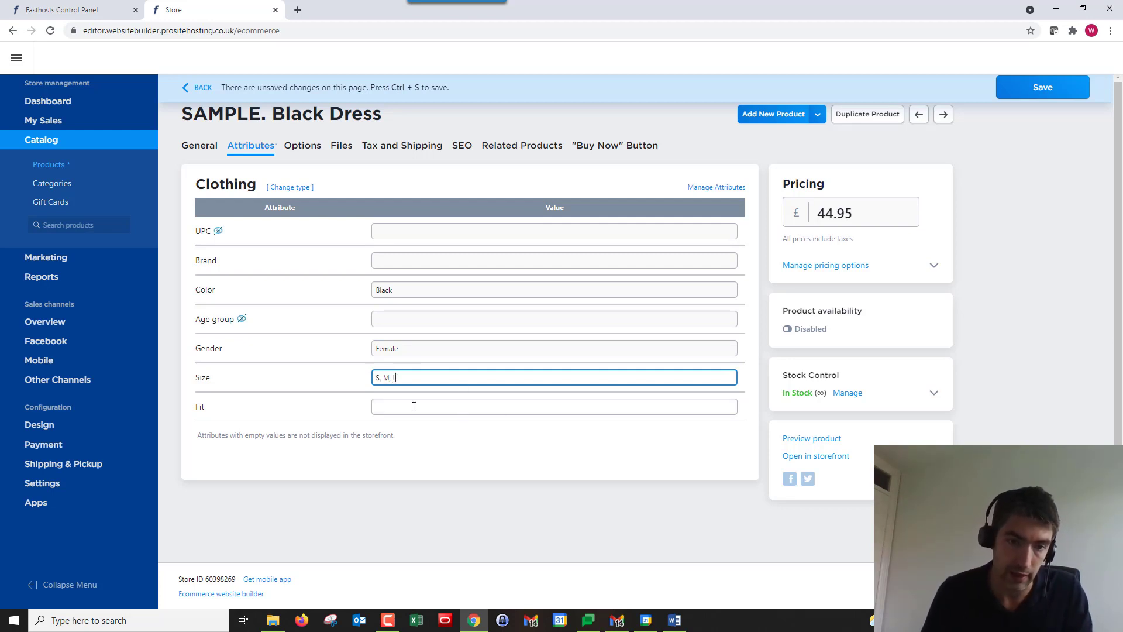
left_click(416, 406)
type("Loose")
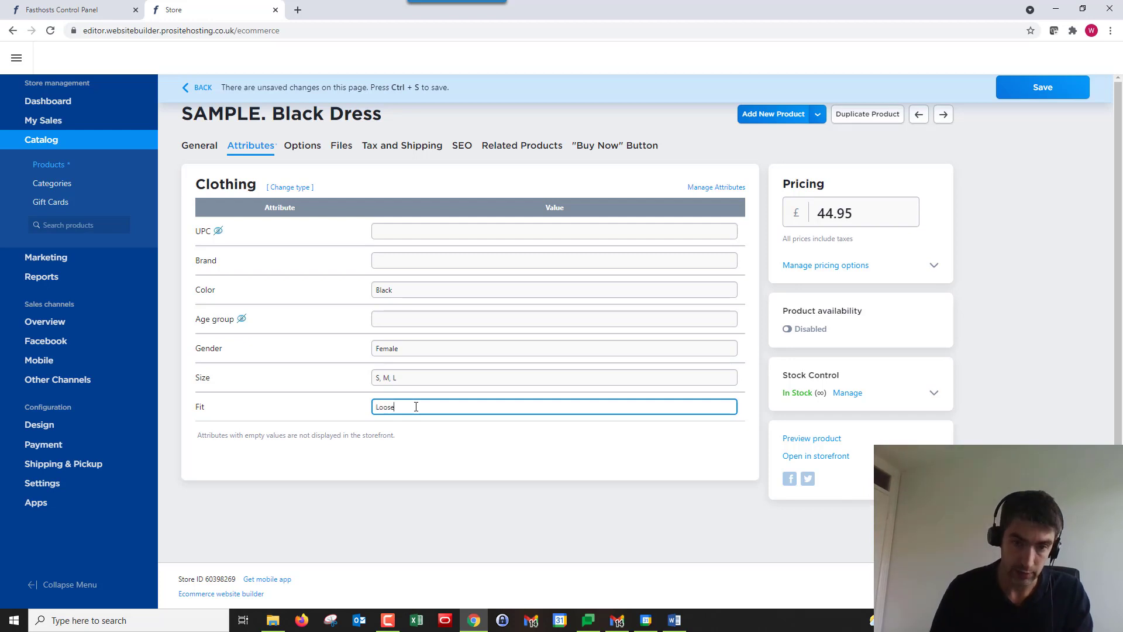
left_click(462, 467)
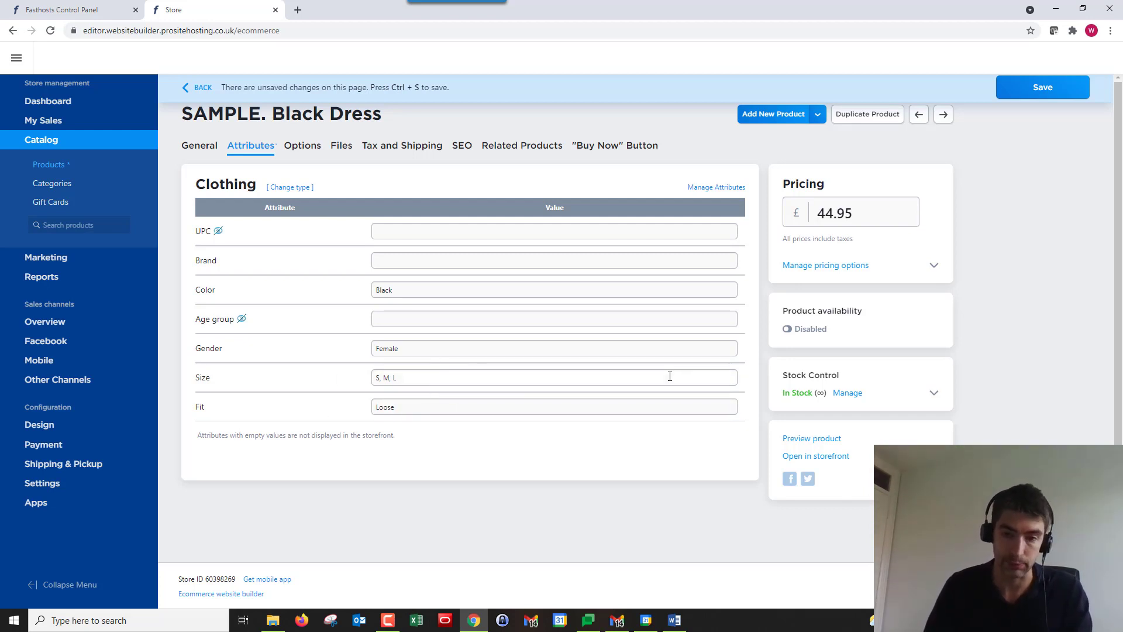
left_click(1053, 95)
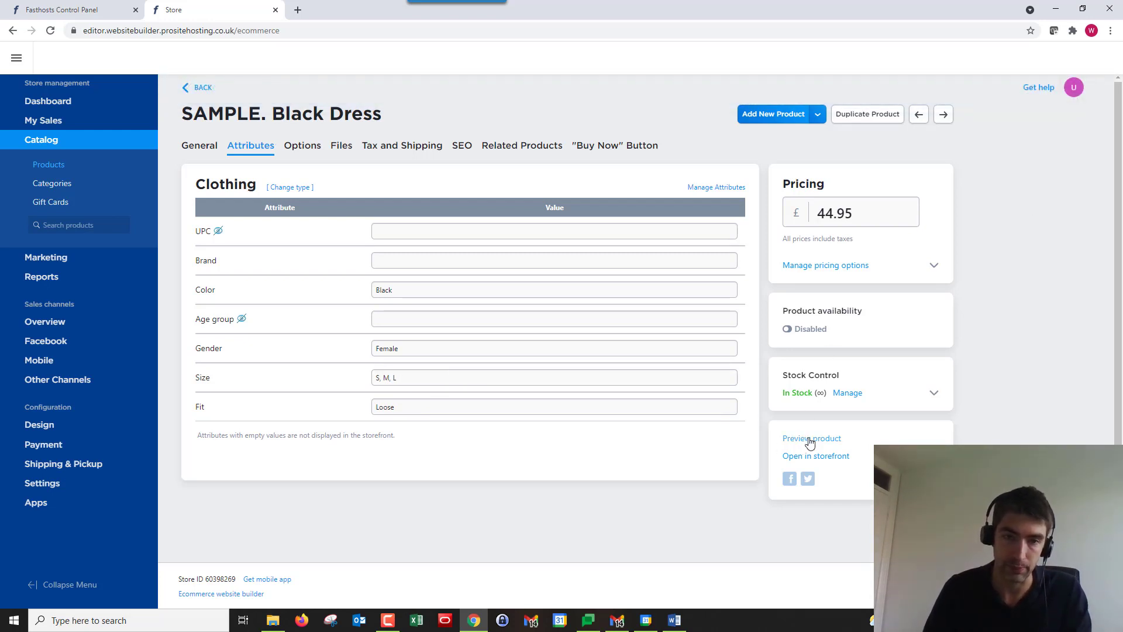
- Preview the Black Dress product page and highlight the attribute lines under Product Details
left_click(802, 438)
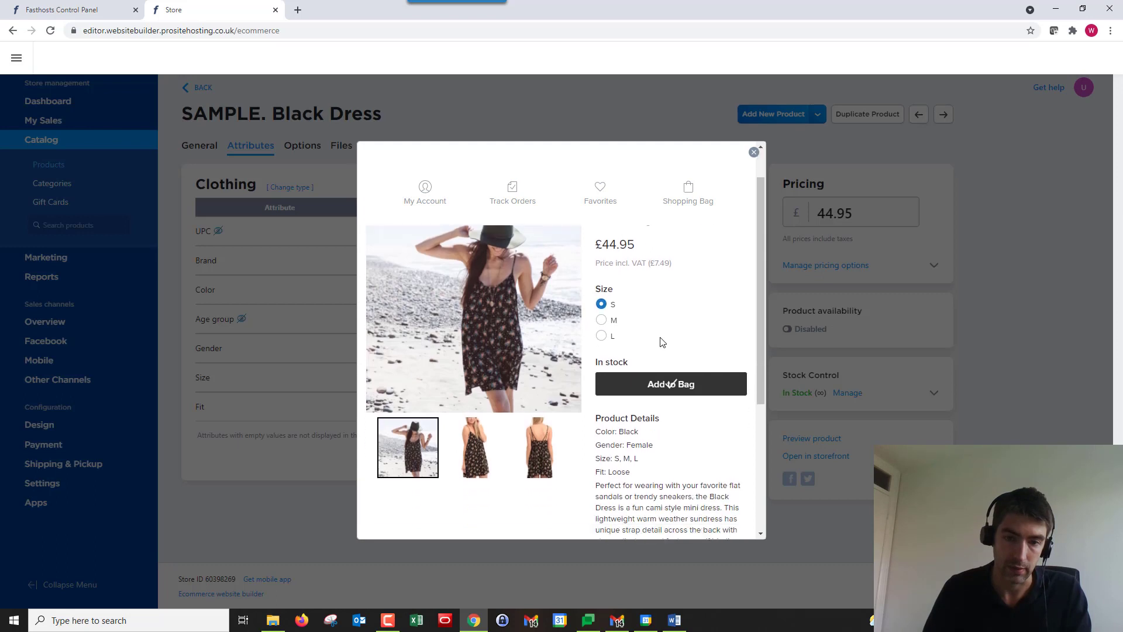
scroll(670, 388, "down", 1)
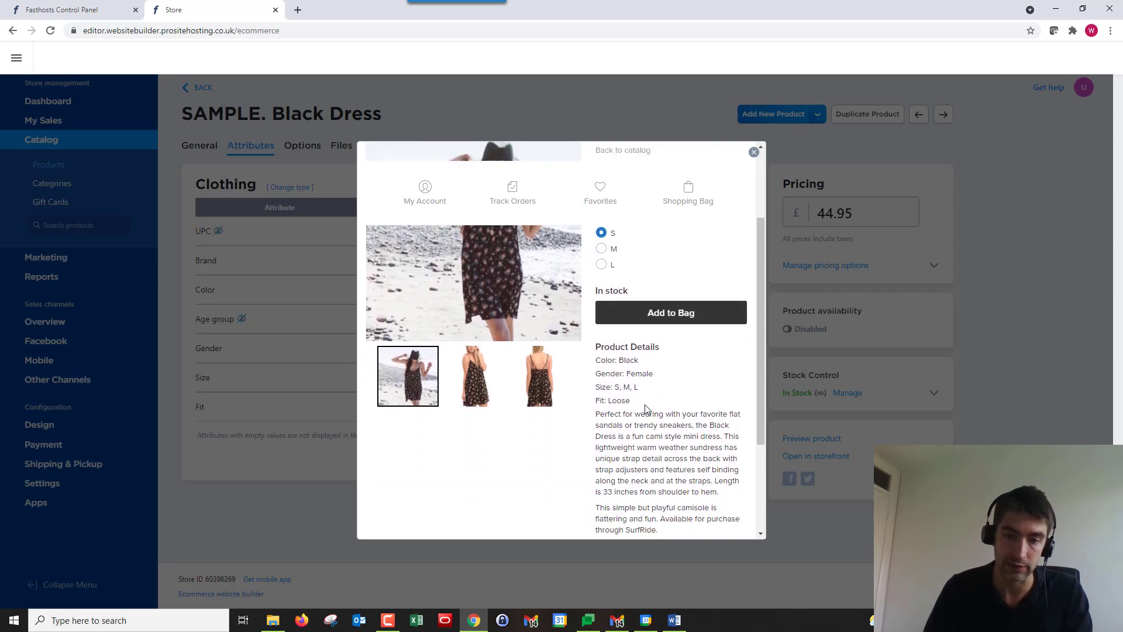
left_click_drag(645, 403, 595, 364)
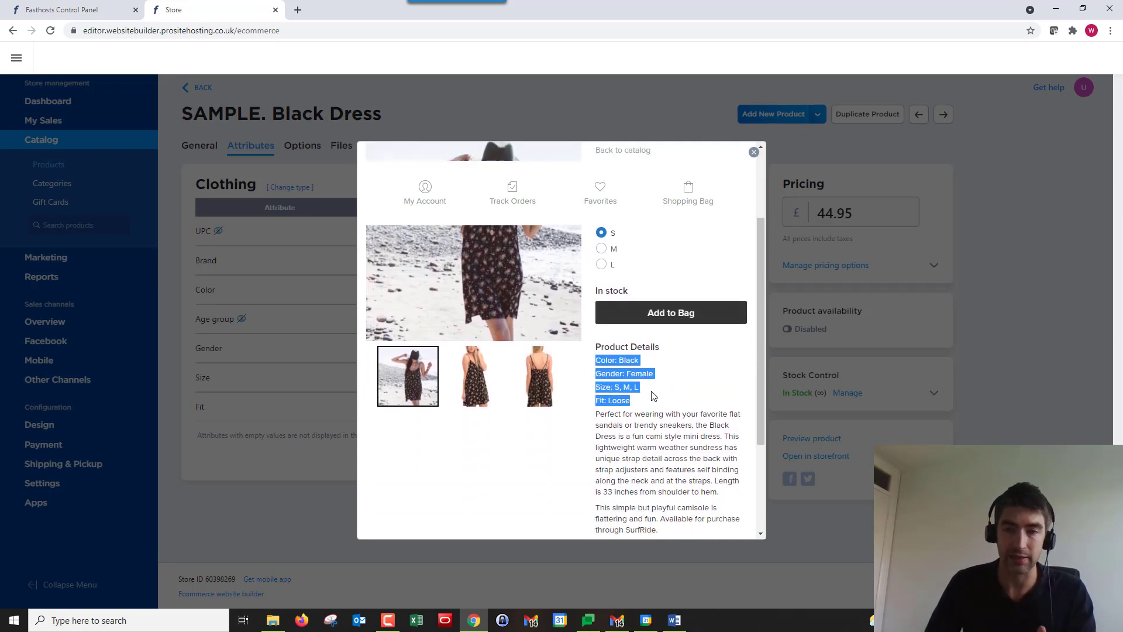